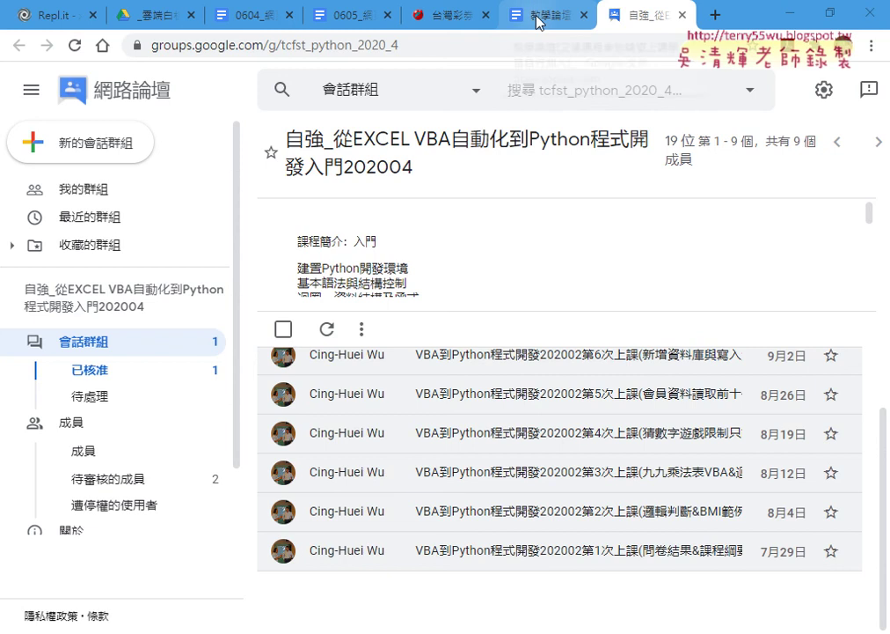
# Move from the teaching-forum doc to Drive and up to the parent EXCEL VBA course folder.
pyautogui.click(537, 16)
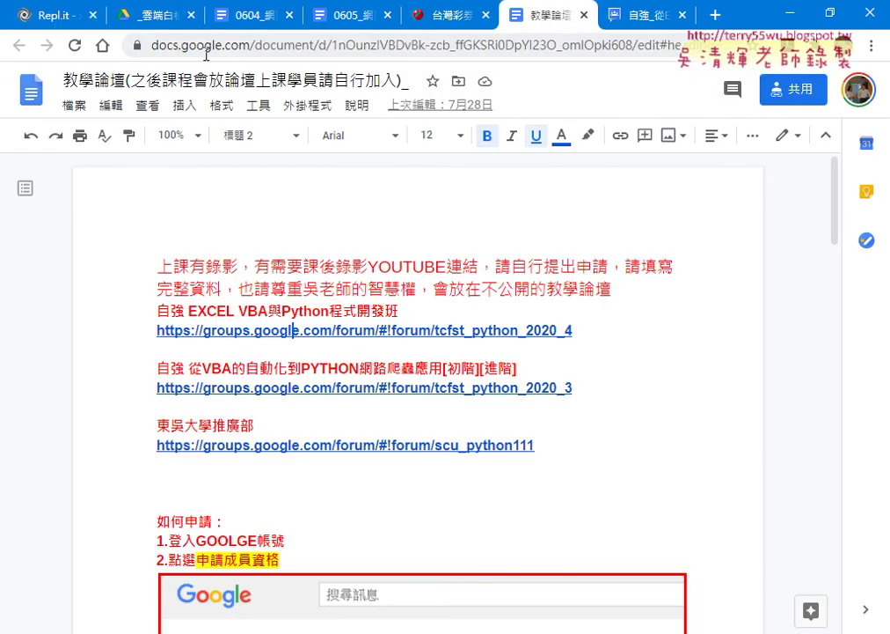
pyautogui.click(158, 16)
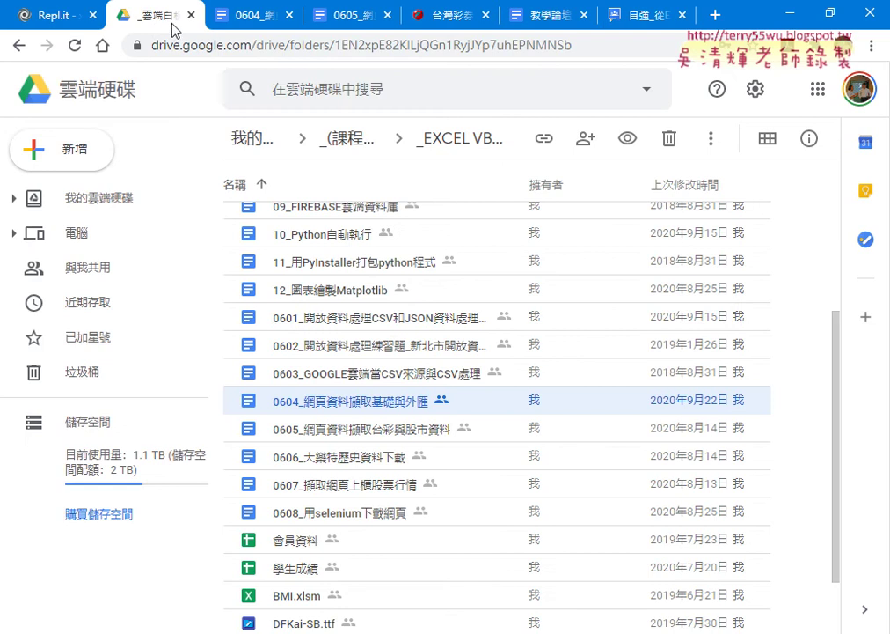
pyautogui.click(16, 45)
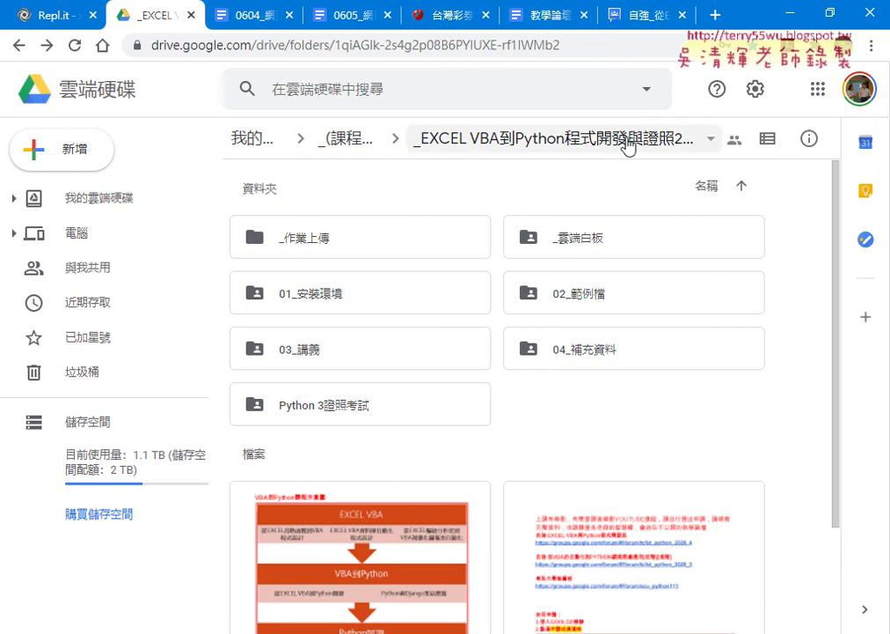
pyautogui.click(439, 44)
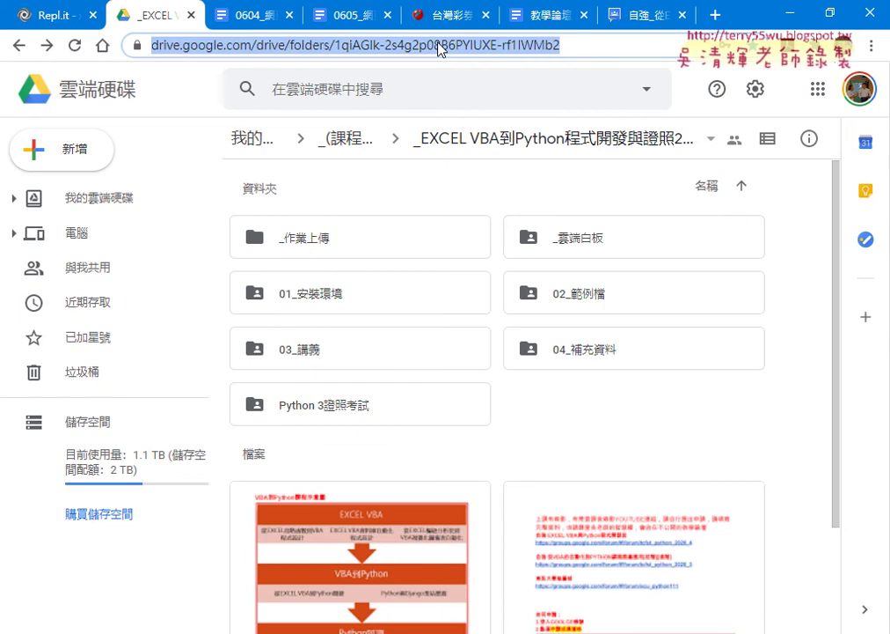
# Show the course folder's actions menu with download, share and rename options.
pyautogui.click(653, 146)
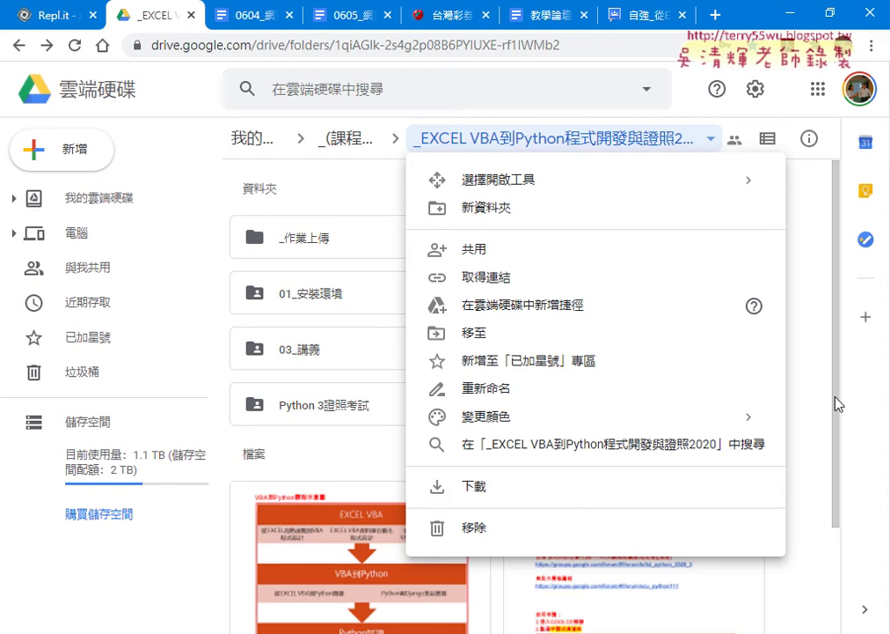
# Open the 教學論壇 document and follow its first link to the tcfst_python_2020_4 group.
pyautogui.click(827, 419)
pyautogui.scroll(-3, 827, 421)
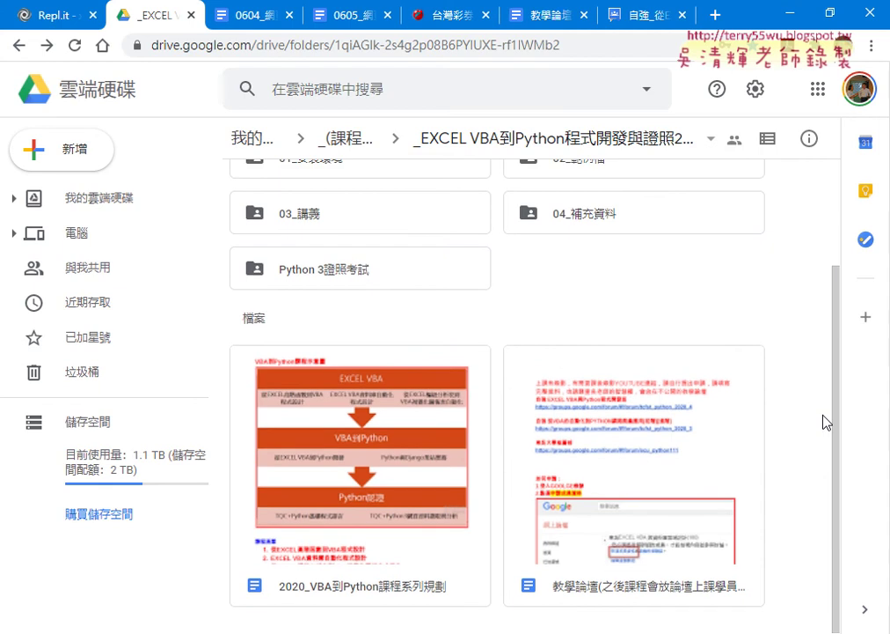
pyautogui.click(632, 483)
pyautogui.doubleClick(632, 483)
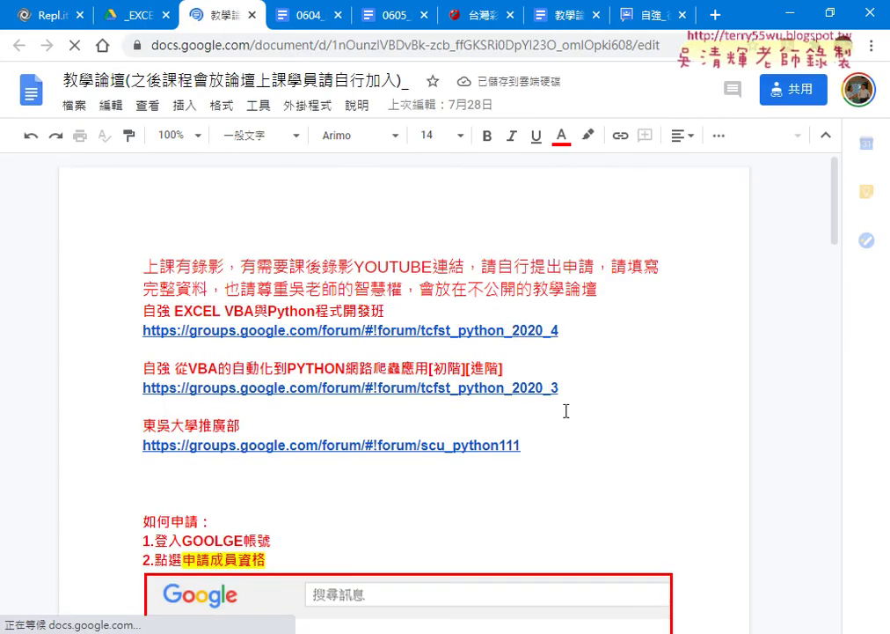
pyautogui.click(525, 332)
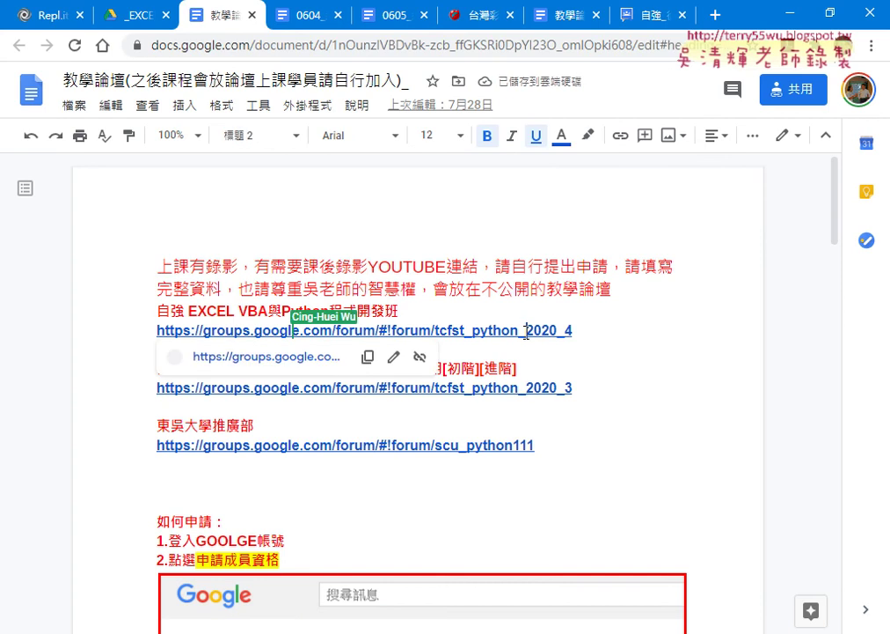
pyautogui.click(308, 359)
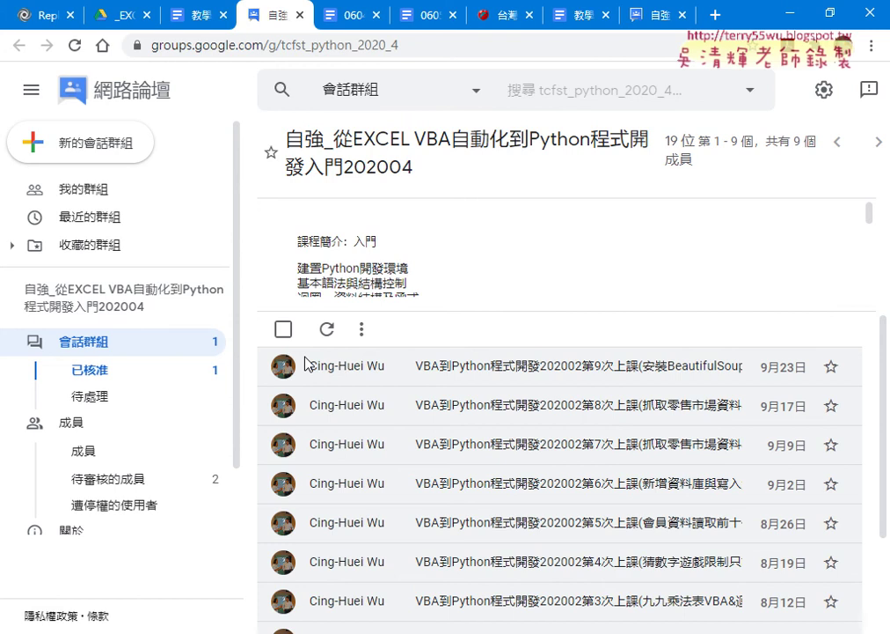
pyautogui.scroll(-3, 563, 368)
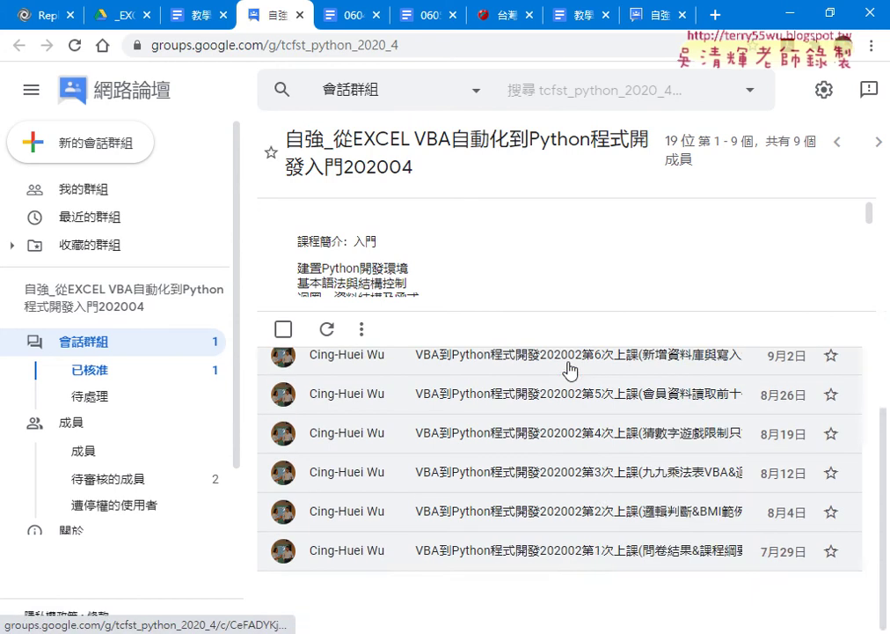
pyautogui.scroll(3, 569, 370)
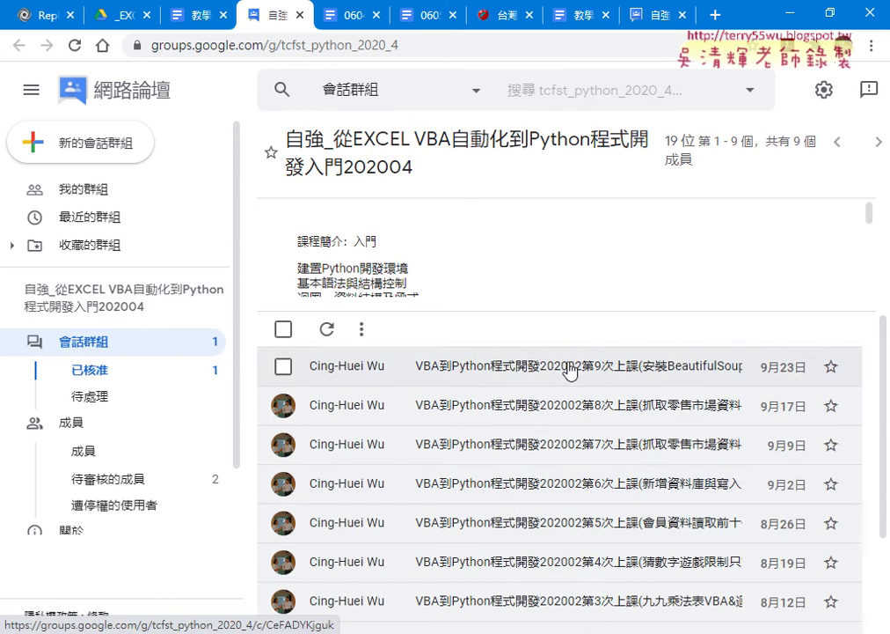
pyautogui.scroll(-3, 569, 371)
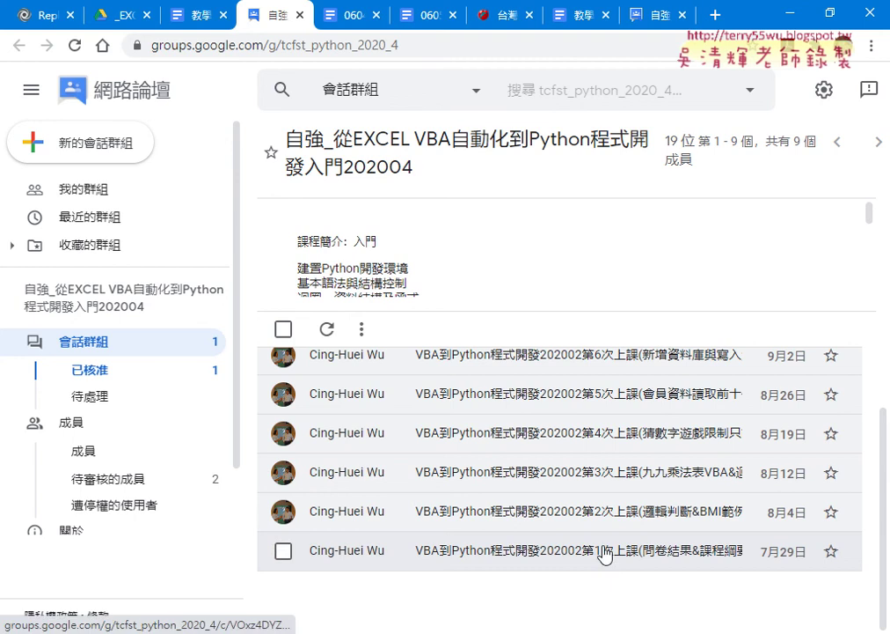
pyautogui.scroll(3, 603, 553)
pyautogui.click(597, 368)
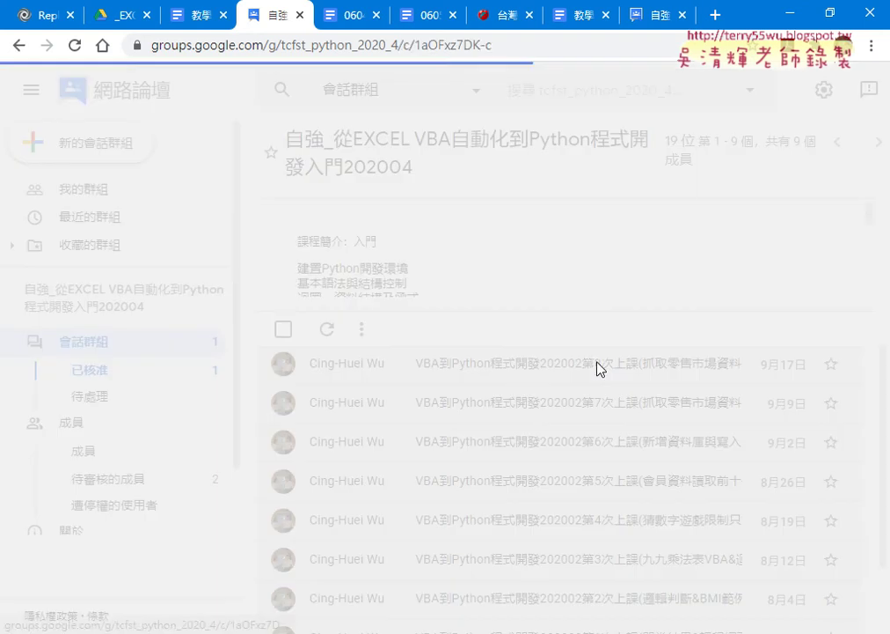
pyautogui.click(18, 45)
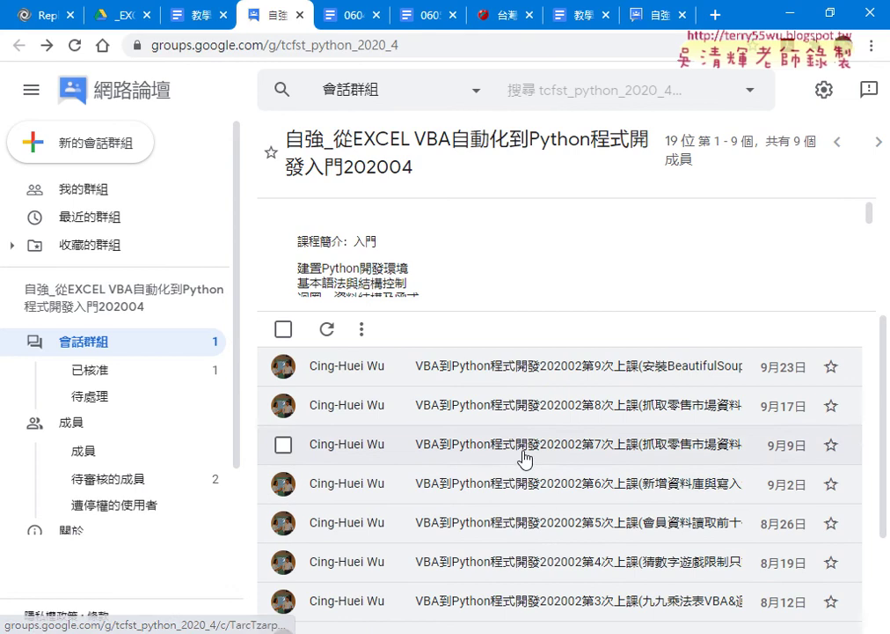
# Open the 第9次上課 post dated 9月23日 in the course group.
pyautogui.click(531, 368)
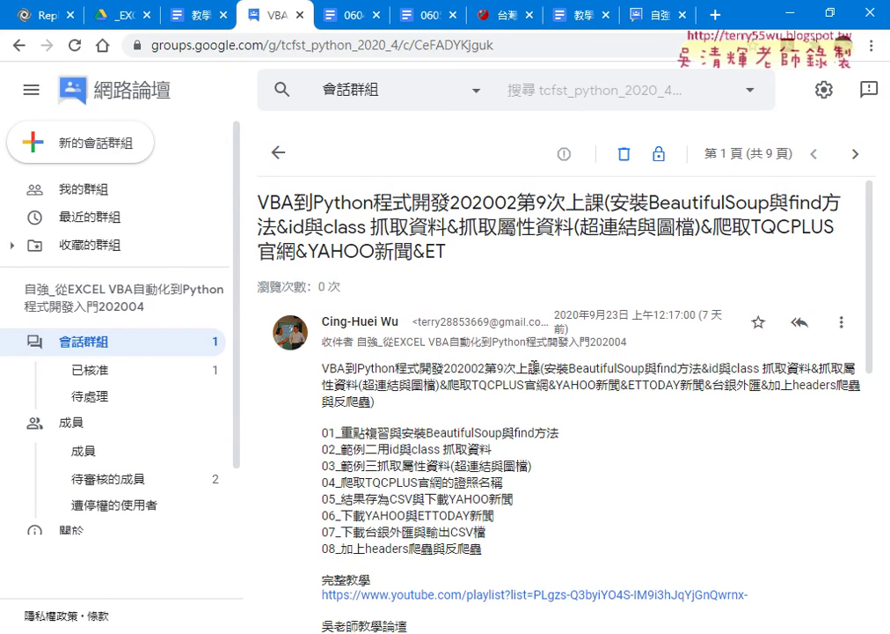
# Highlight '安裝BeautifulSoup' in topic 01 of the lesson 9 post.
pyautogui.scroll(-2, 534, 366)
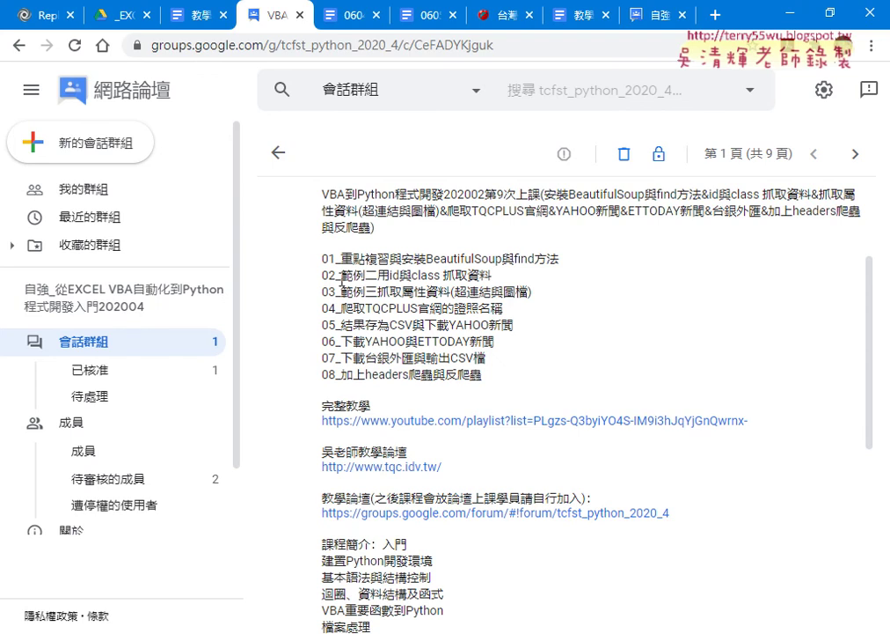
pyautogui.moveTo(402, 258); pyautogui.dragTo(504, 261)
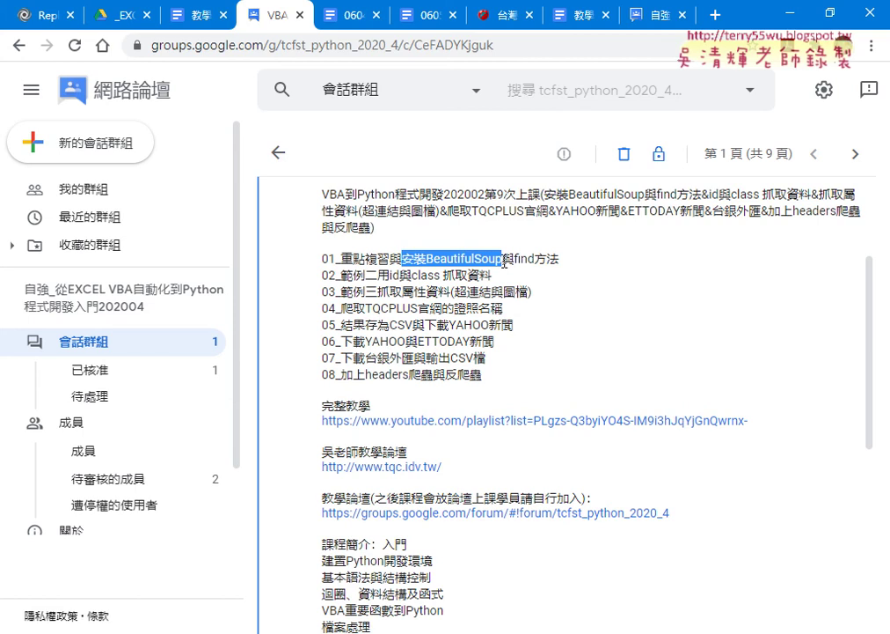
# Highlight lesson topics 06 through 08, then switch to the 0604_網頁資料擷取基礎與外匯 document.
pyautogui.moveTo(366, 374); pyautogui.dragTo(412, 374)
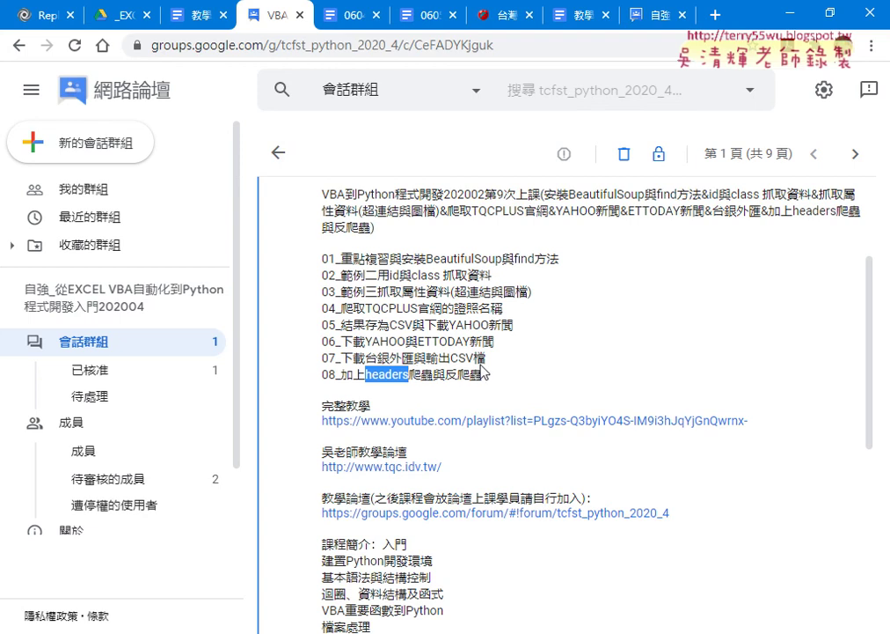
pyautogui.moveTo(483, 375)
pyautogui.mouseDown()
pyautogui.moveTo(380, 339)
pyautogui.moveTo(325, 260)
pyautogui.mouseUp()
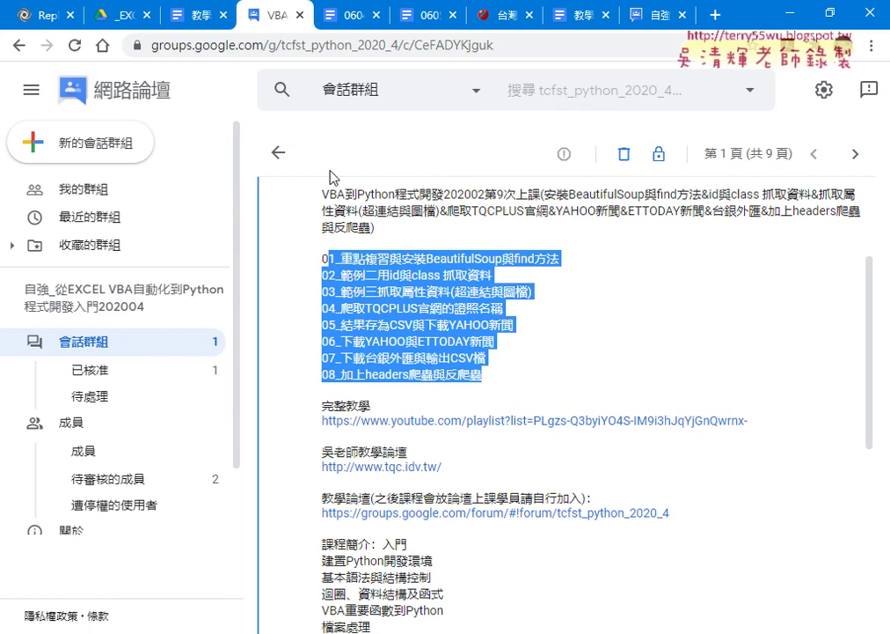
pyautogui.click(341, 17)
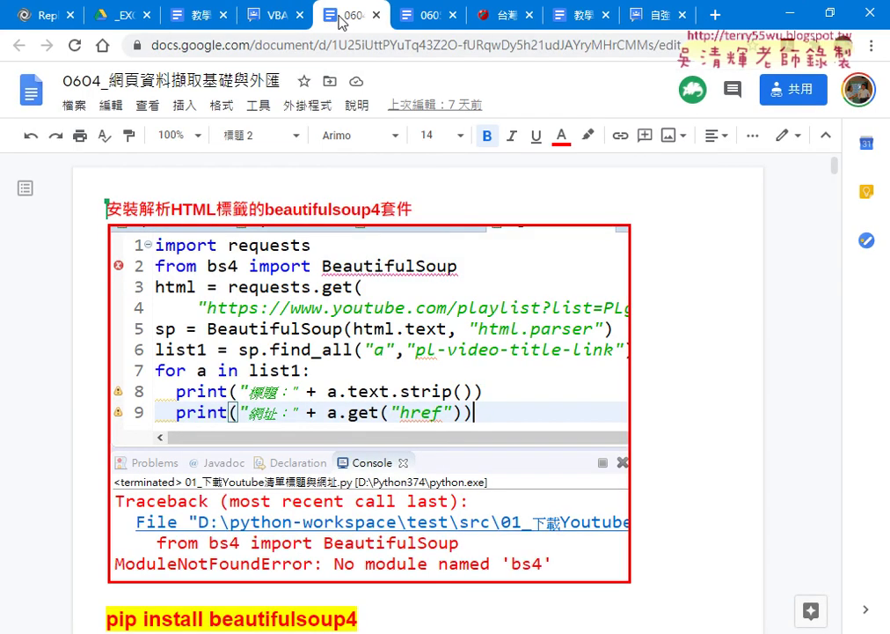
# Open the _雲端白板 folder in list view and select the 0604_網頁資料擷取基礎與外匯 file.
pyautogui.click(109, 19)
pyautogui.scroll(2, 332, 246)
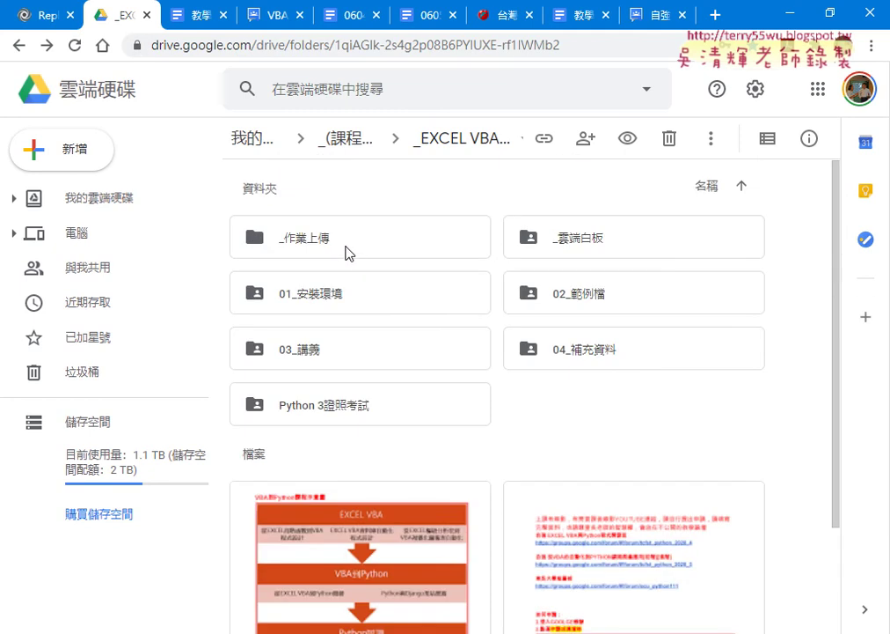
pyautogui.doubleClick(597, 257)
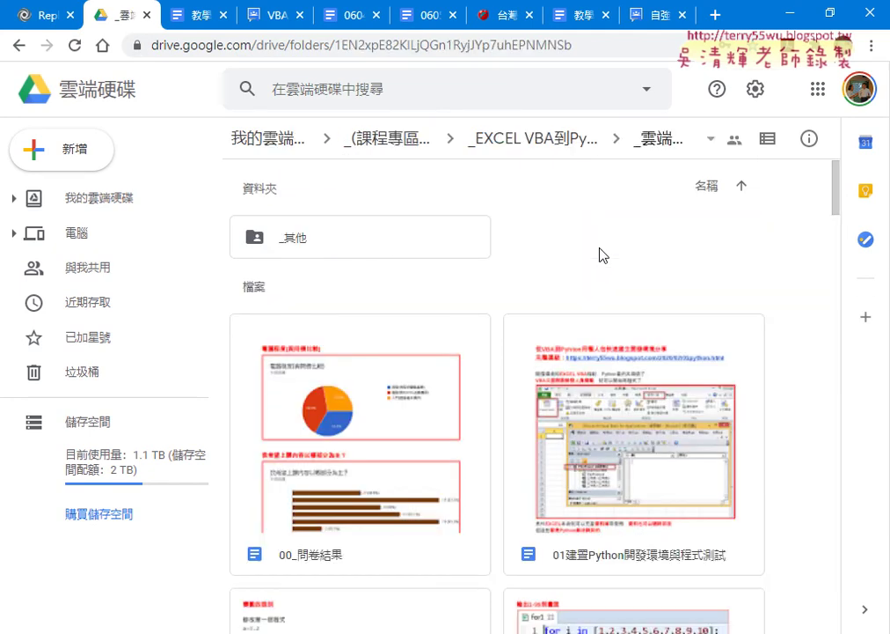
pyautogui.click(767, 138)
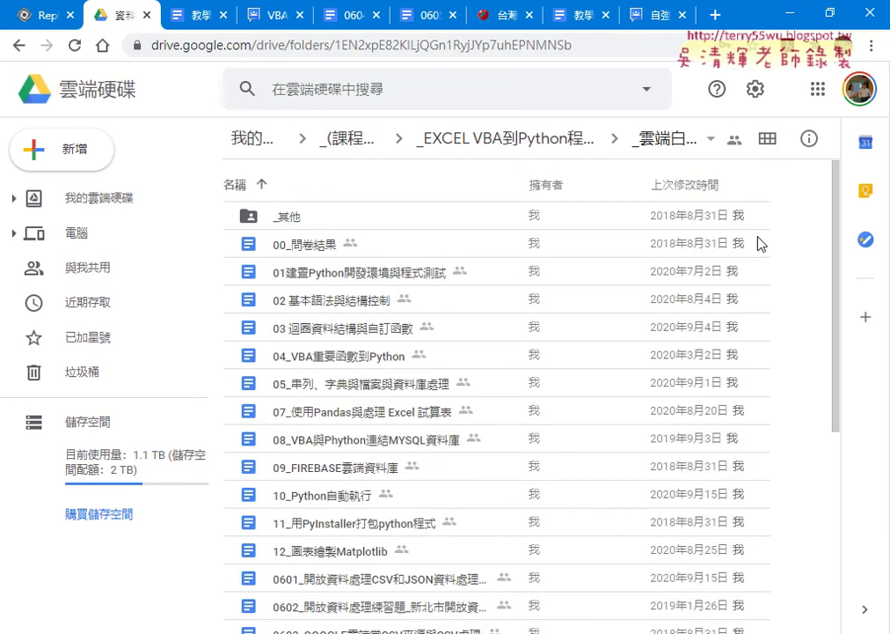
pyautogui.scroll(-1, 341, 400)
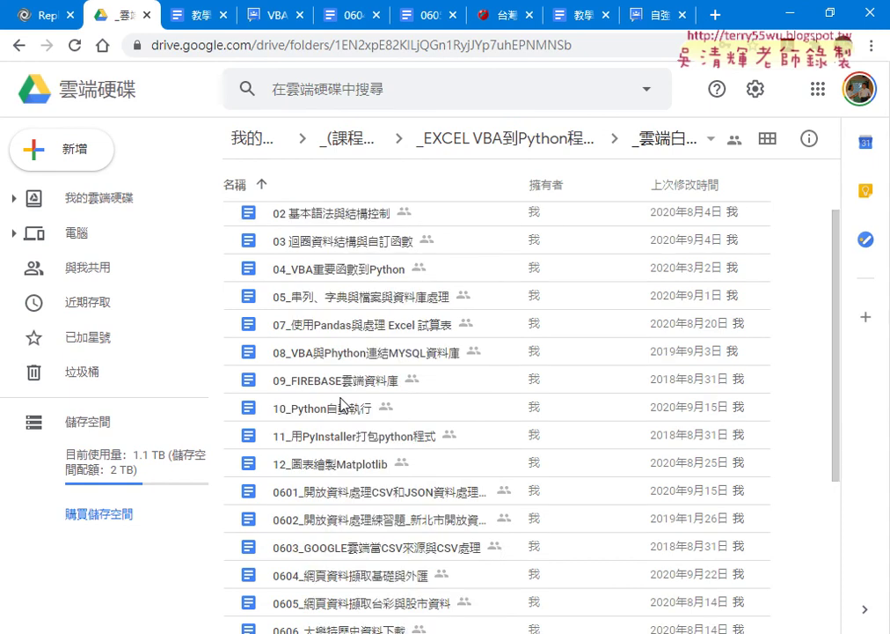
pyautogui.scroll(-3, 341, 400)
pyautogui.click(302, 325)
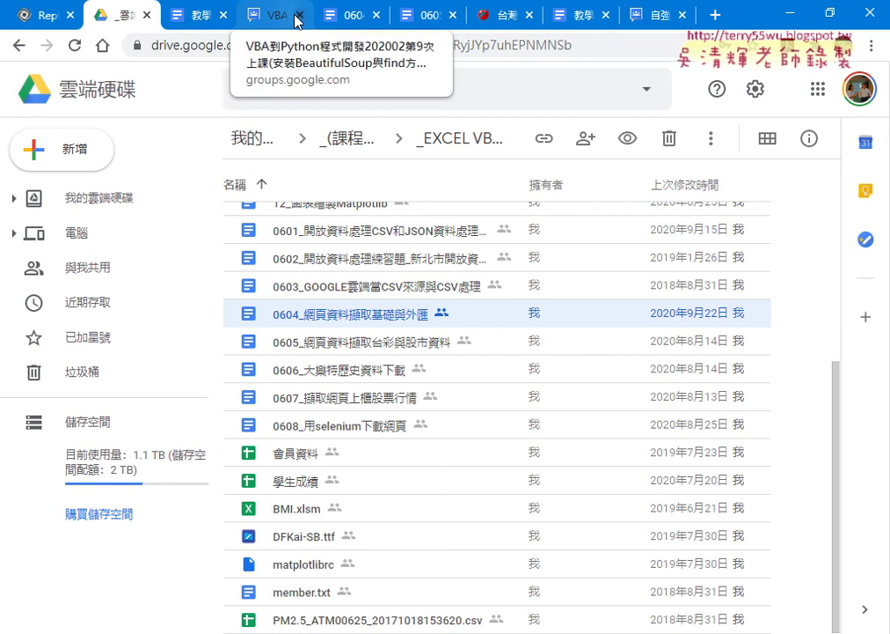
# Scroll the 0604 document to the rate.csv exchange-rate code and highlight the data1 find_all line.
pyautogui.click(345, 15)
pyautogui.scroll(-5, 560, 436)
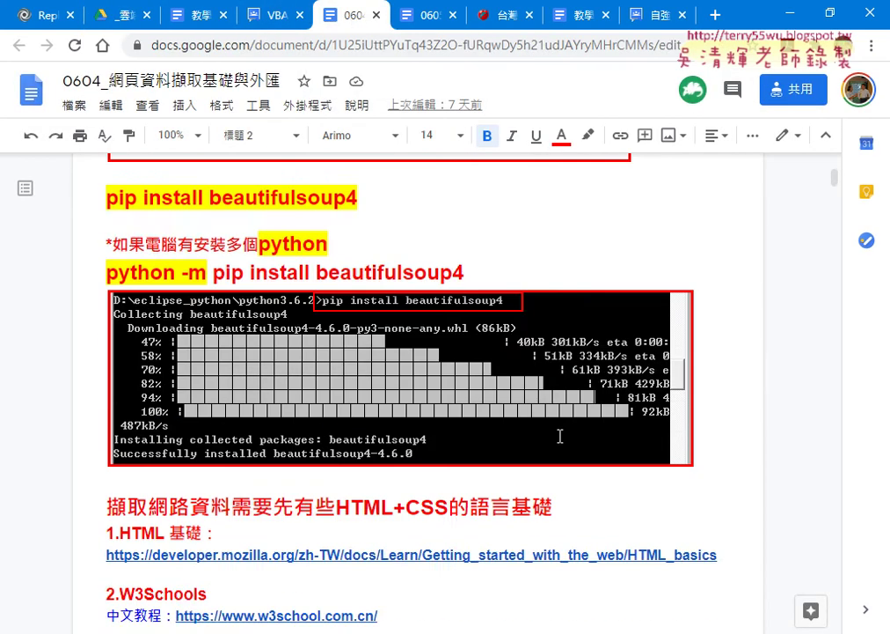
pyautogui.moveTo(835, 189)
pyautogui.mouseDown()
pyautogui.moveTo(860, 405)
pyautogui.moveTo(855, 482)
pyautogui.mouseUp()
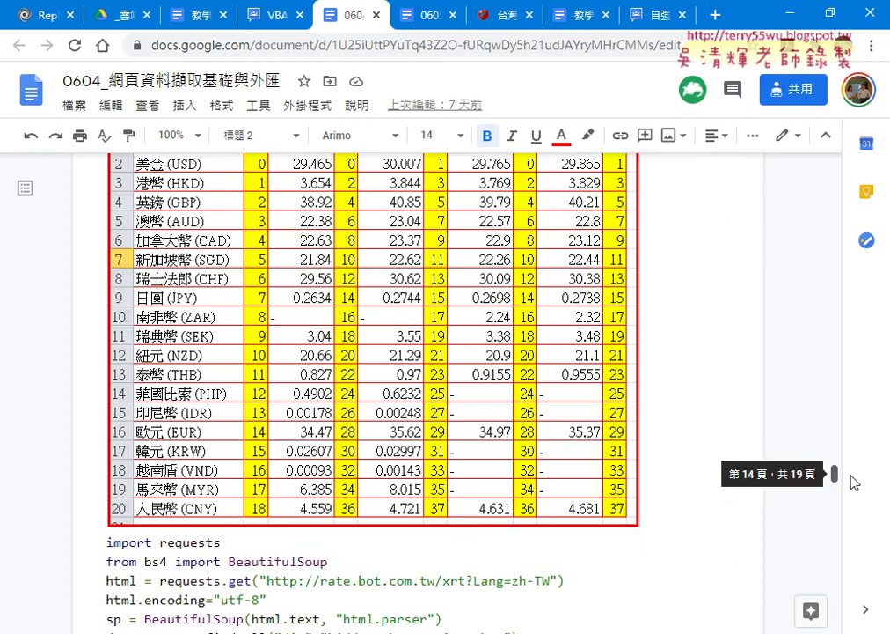
pyautogui.scroll(-3, 758, 440)
pyautogui.scroll(-1, 739, 423)
pyautogui.scroll(-1, 529, 413)
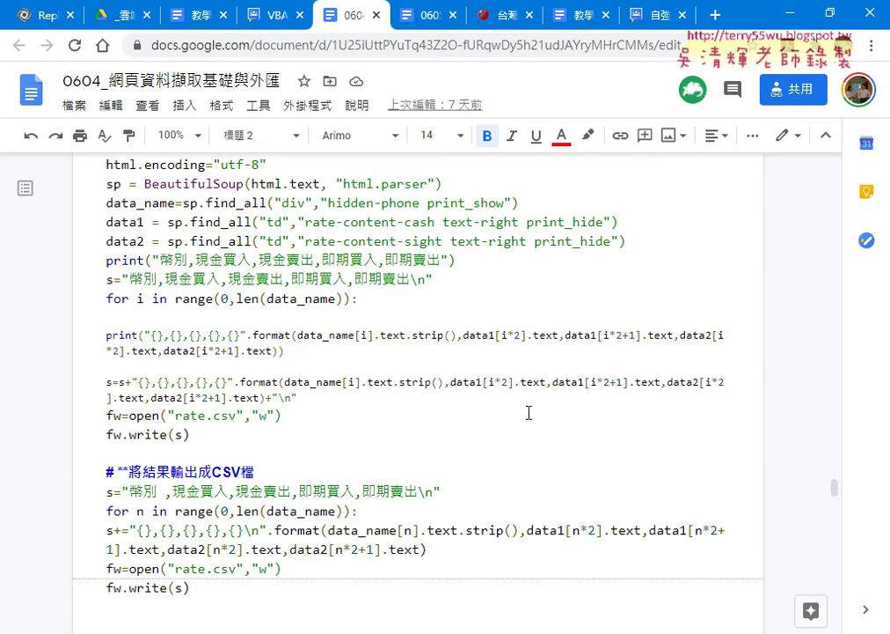
pyautogui.moveTo(86, 221)
pyautogui.mouseDown()
pyautogui.moveTo(501, 236)
pyautogui.moveTo(645, 220)
pyautogui.mouseUp()
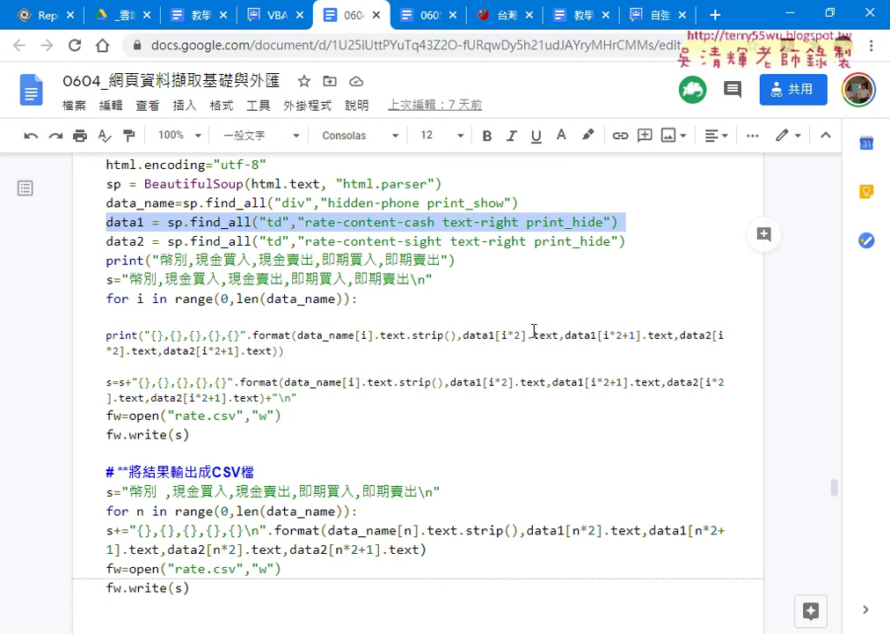
pyautogui.scroll(-1, 535, 329)
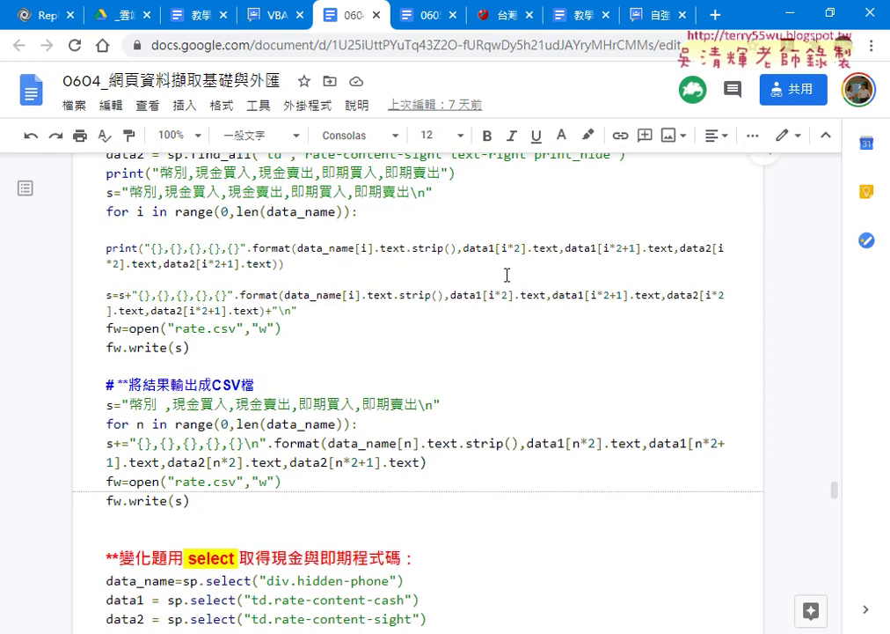
# Select the 0605_網頁資料擷取台彩與股市資料 file in the Drive course folder list.
pyautogui.click(423, 29)
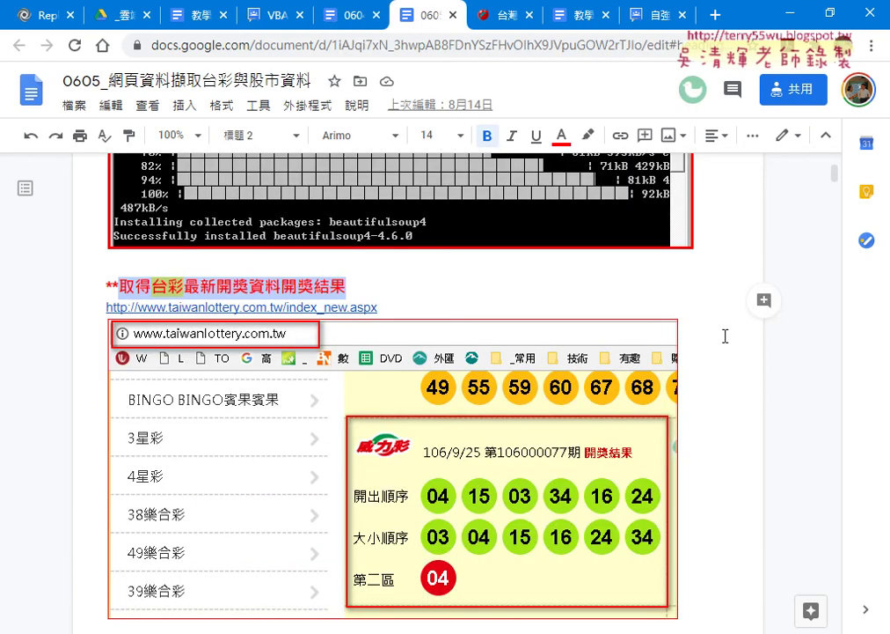
pyautogui.click(123, 18)
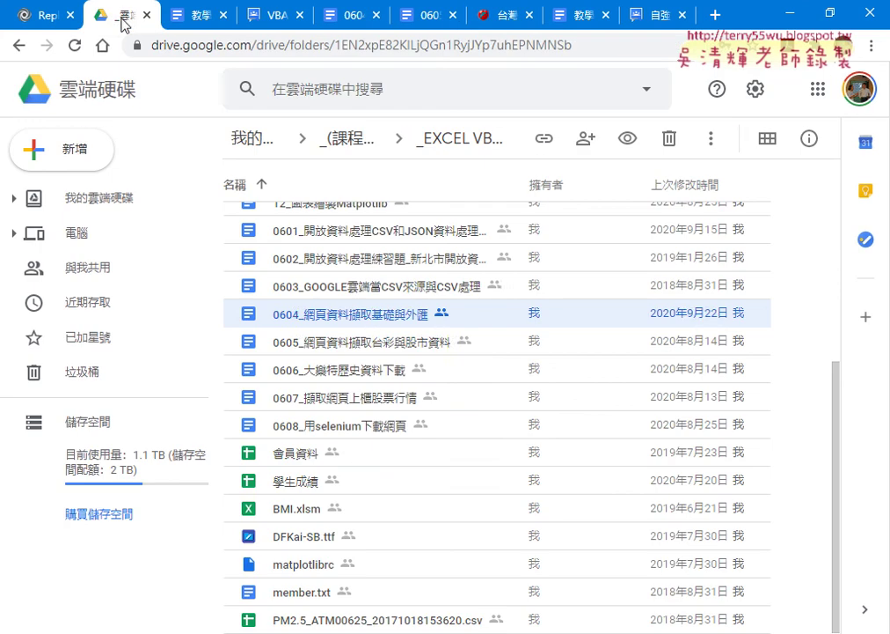
pyautogui.click(325, 351)
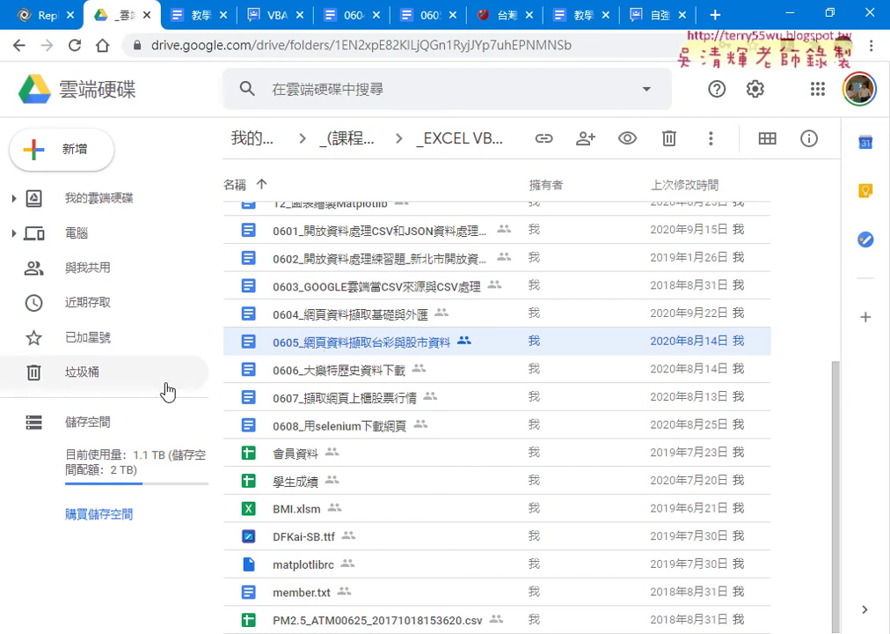
# In the 0605 document, highlight the lottery results heading and open its taiwanlottery.com.tw link in a new tab.
pyautogui.click(418, 19)
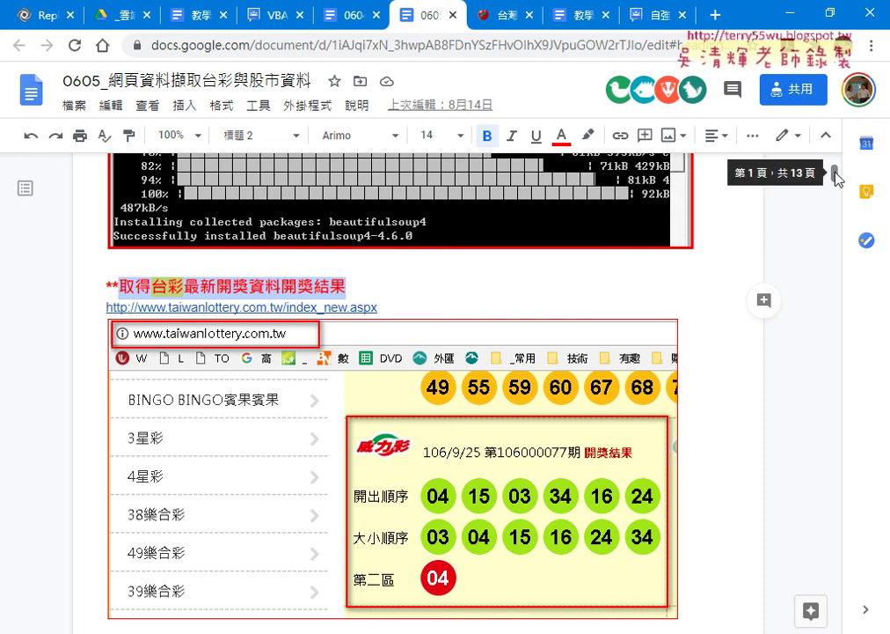
pyautogui.scroll(-1, 343, 293)
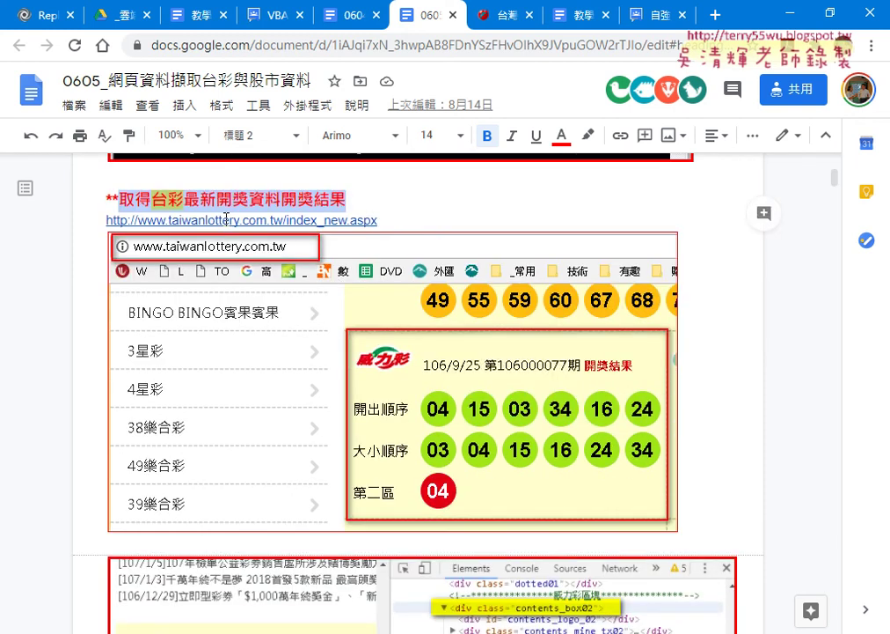
pyautogui.click(298, 199)
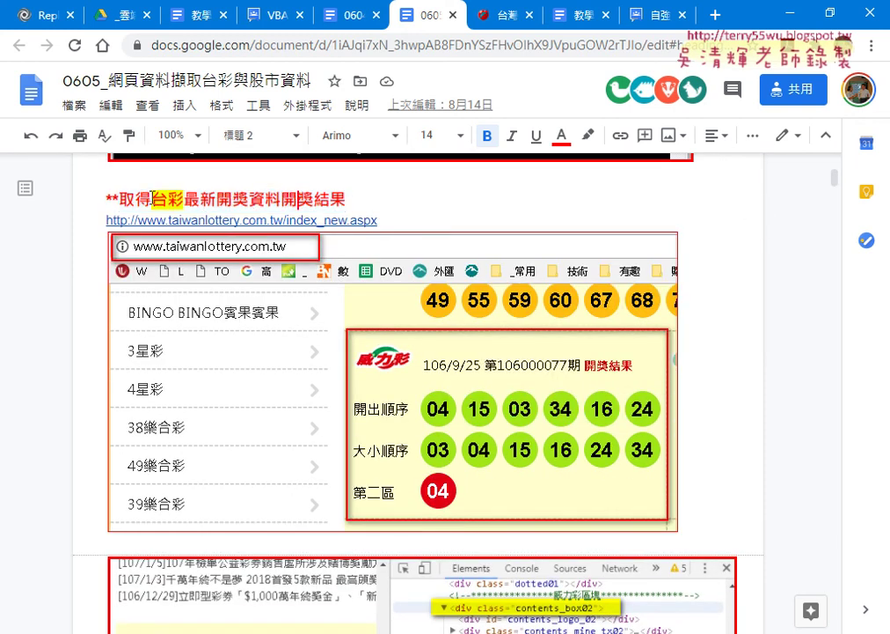
pyautogui.moveTo(151, 199); pyautogui.dragTo(349, 198)
pyautogui.click(349, 220)
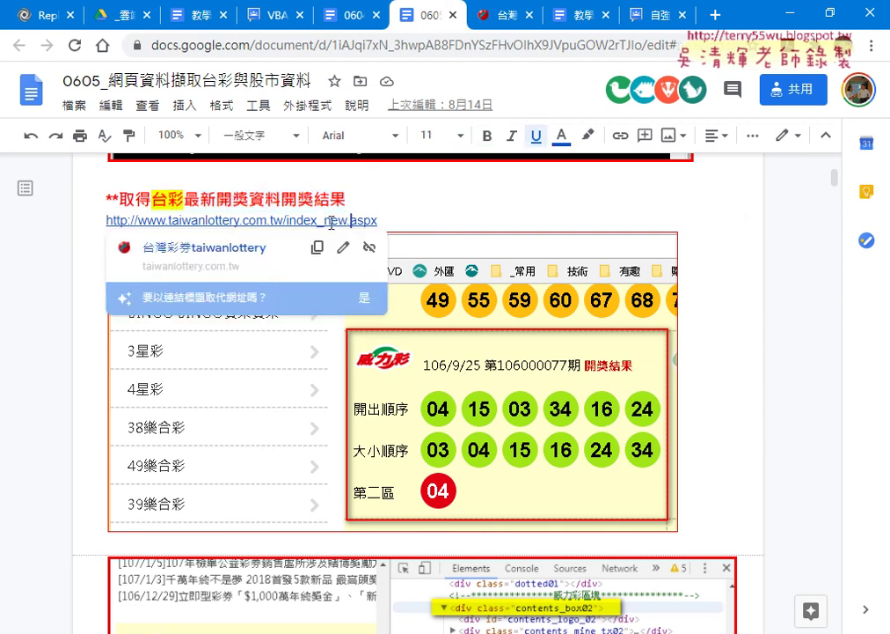
pyautogui.click(249, 256)
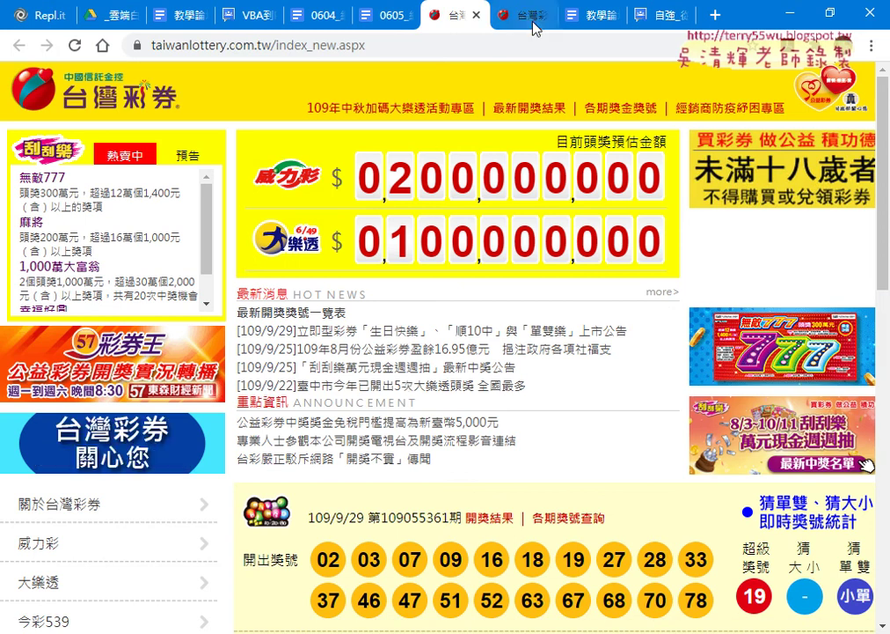
# Scroll down the Taiwan Lottery homepage until the 大樂透 and 今彩539 latest draws are visible.
pyautogui.scroll(-3, 486, 327)
pyautogui.scroll(-3, 487, 327)
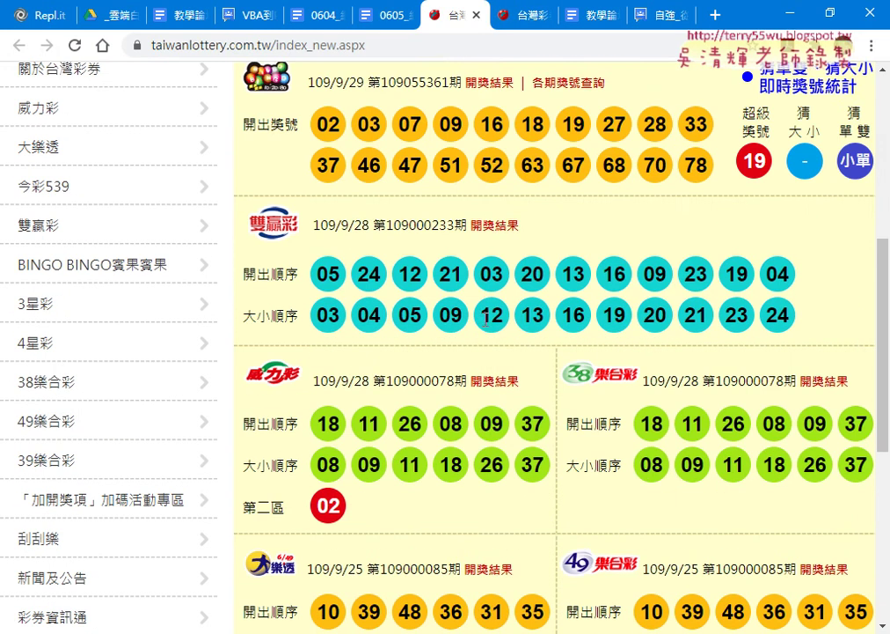
pyautogui.scroll(-1, 487, 322)
pyautogui.scroll(-1, 487, 324)
pyautogui.scroll(-1, 486, 325)
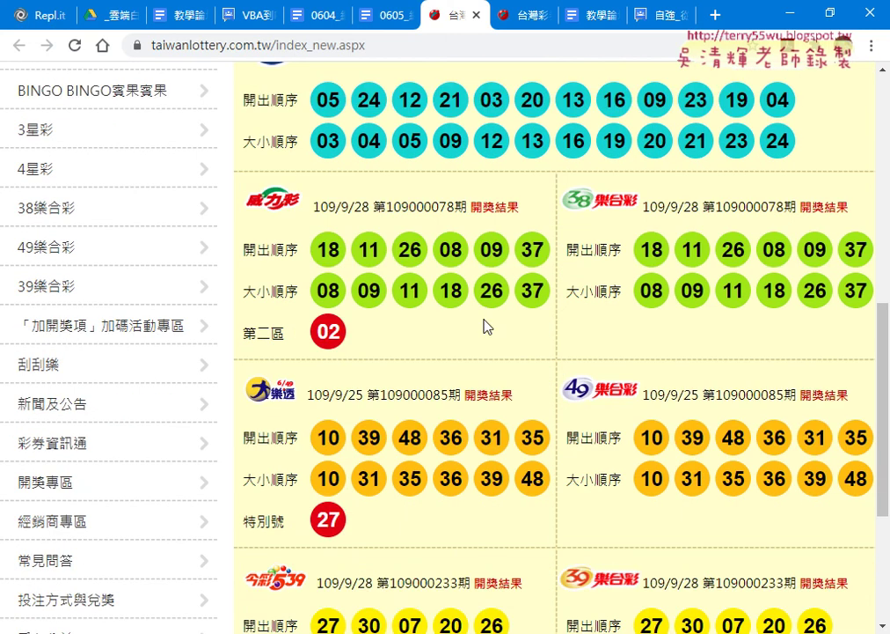
pyautogui.scroll(-1, 486, 327)
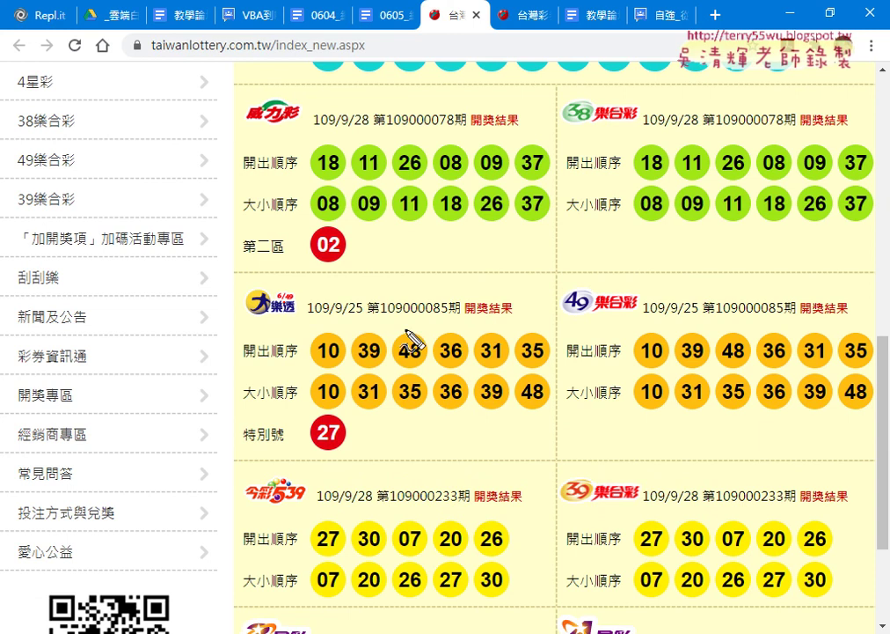
# Draw a red rectangle framing the 大樂透 draw results block.
pyautogui.moveTo(226, 295); pyautogui.dragTo(233, 467)
pyautogui.moveTo(231, 262); pyautogui.dragTo(567, 466)
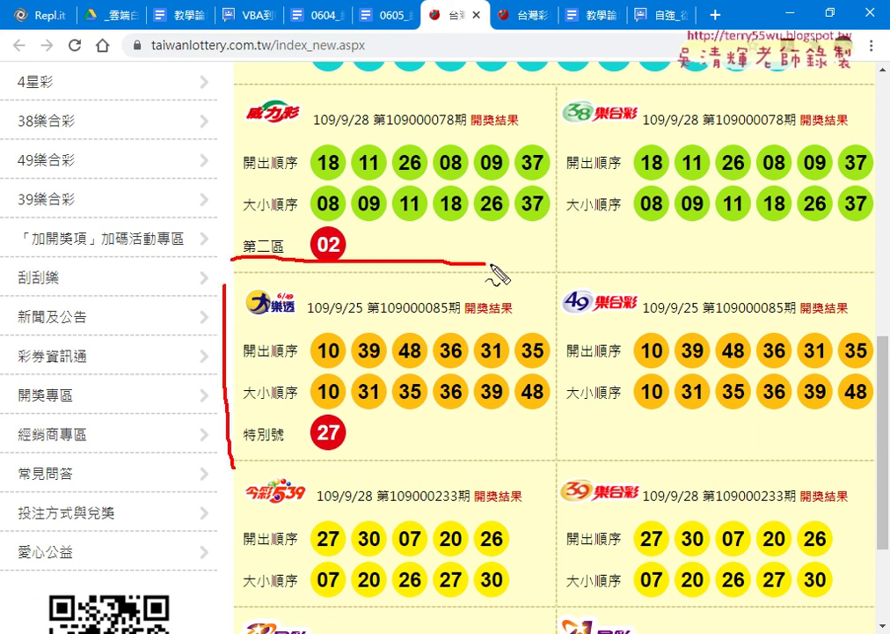
pyautogui.moveTo(240, 466); pyautogui.dragTo(567, 461)
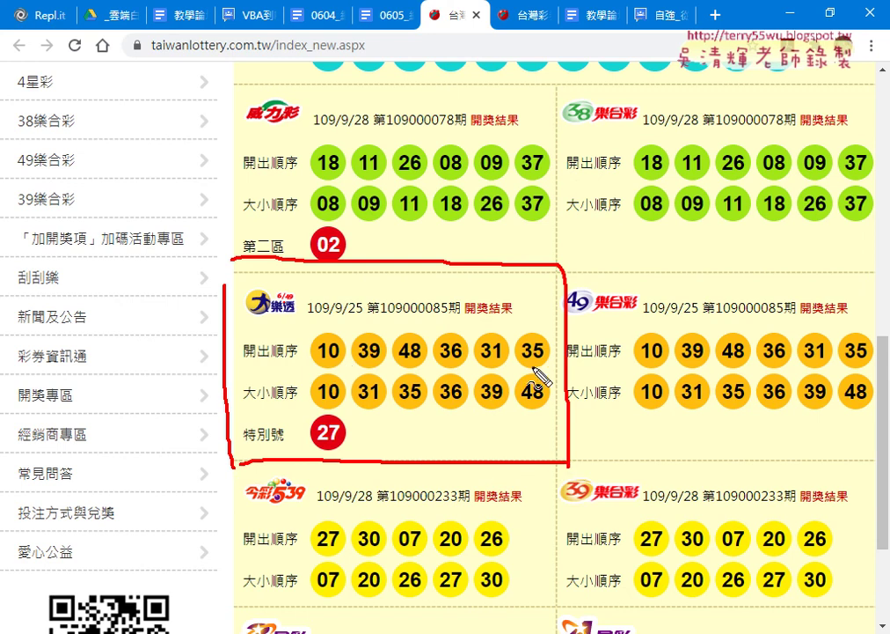
# Underline 大樂透's two number rows, special number 27 and draw date, then start circling the 威力彩 logo.
pyautogui.moveTo(294, 363); pyautogui.dragTo(554, 359)
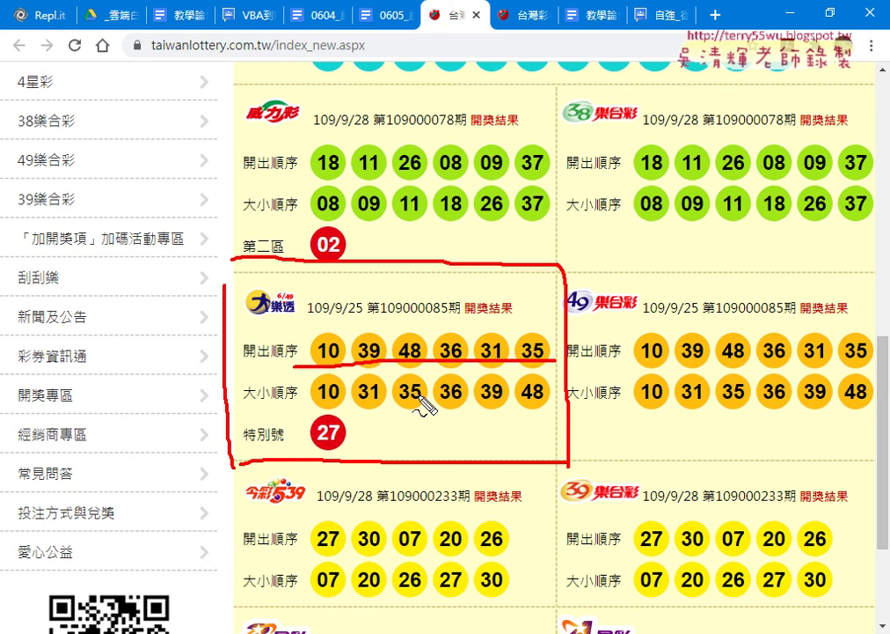
pyautogui.moveTo(310, 408); pyautogui.dragTo(560, 405)
pyautogui.moveTo(307, 454); pyautogui.dragTo(338, 447)
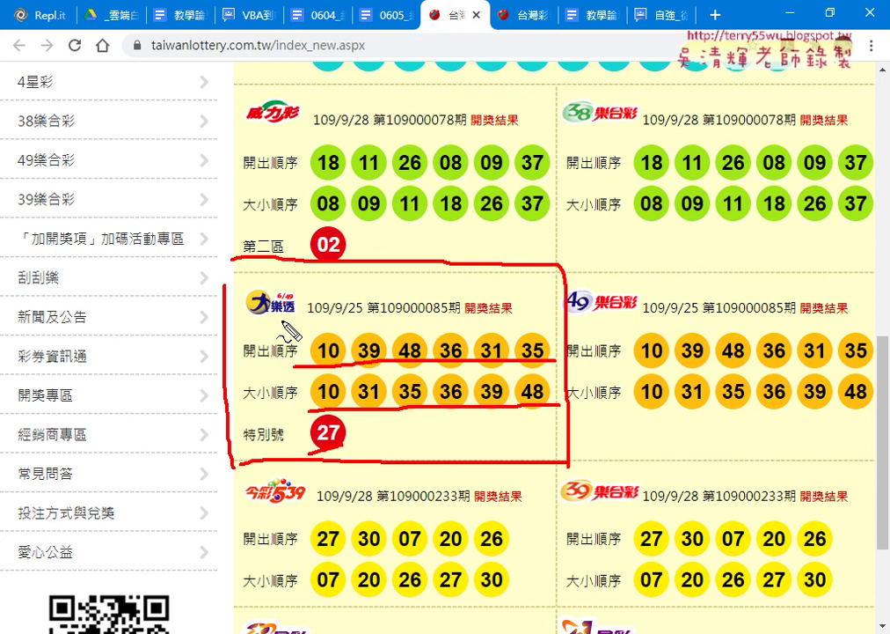
pyautogui.moveTo(308, 320); pyautogui.dragTo(488, 319)
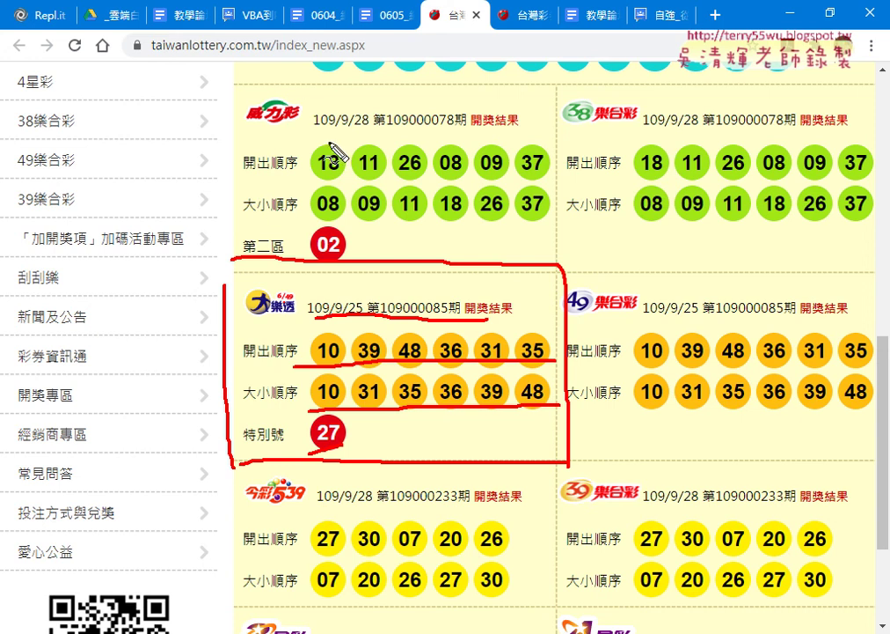
pyautogui.moveTo(280, 140)
pyautogui.mouseDown()
pyautogui.moveTo(224, 101)
pyautogui.moveTo(337, 110)
pyautogui.moveTo(282, 138)
pyautogui.mouseUp()
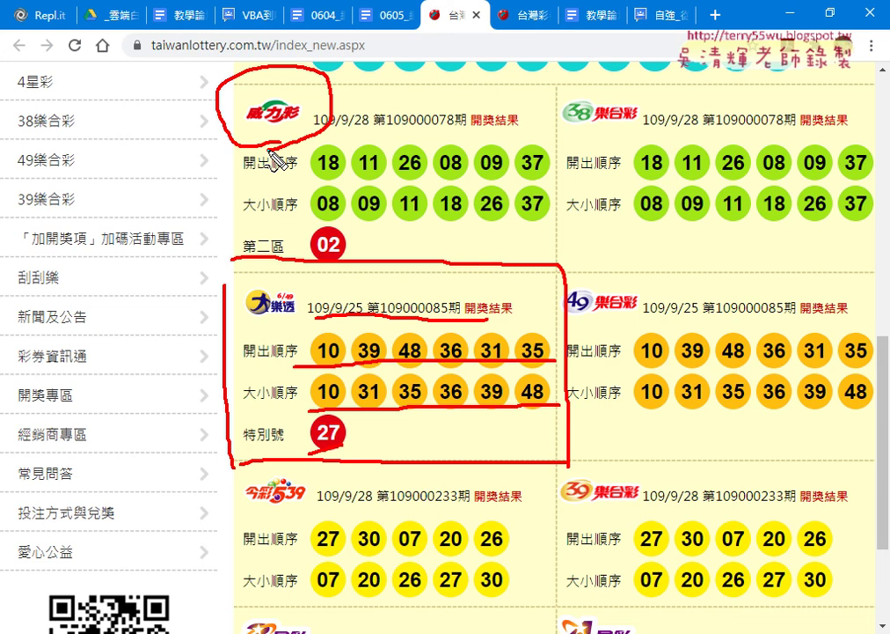
# Draw a red bracket toward 第二區 and underline the 開出順序 and 大小順序 row labels.
pyautogui.moveTo(137, 179); pyautogui.dragTo(229, 244)
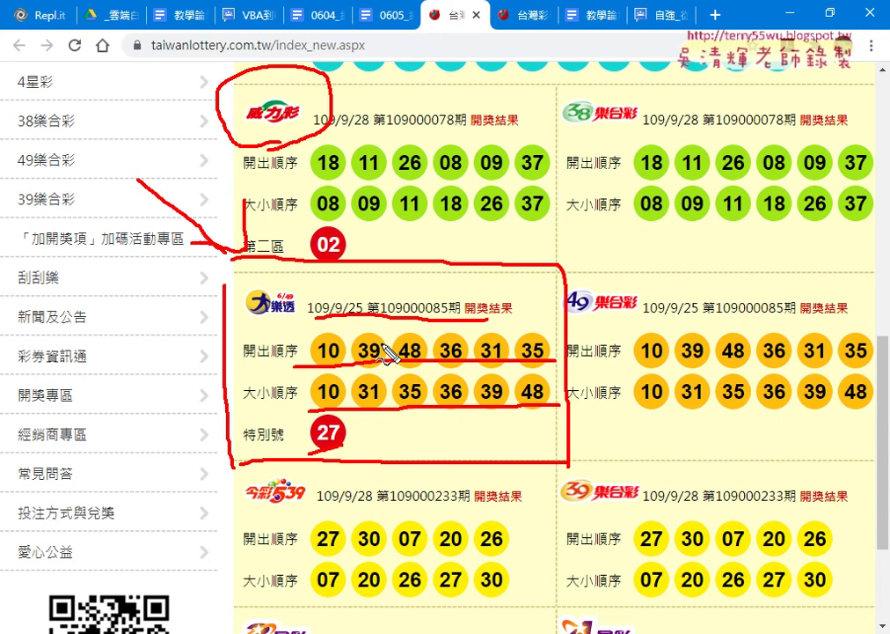
pyautogui.moveTo(239, 364); pyautogui.dragTo(291, 361)
pyautogui.moveTo(250, 412); pyautogui.dragTo(295, 406)
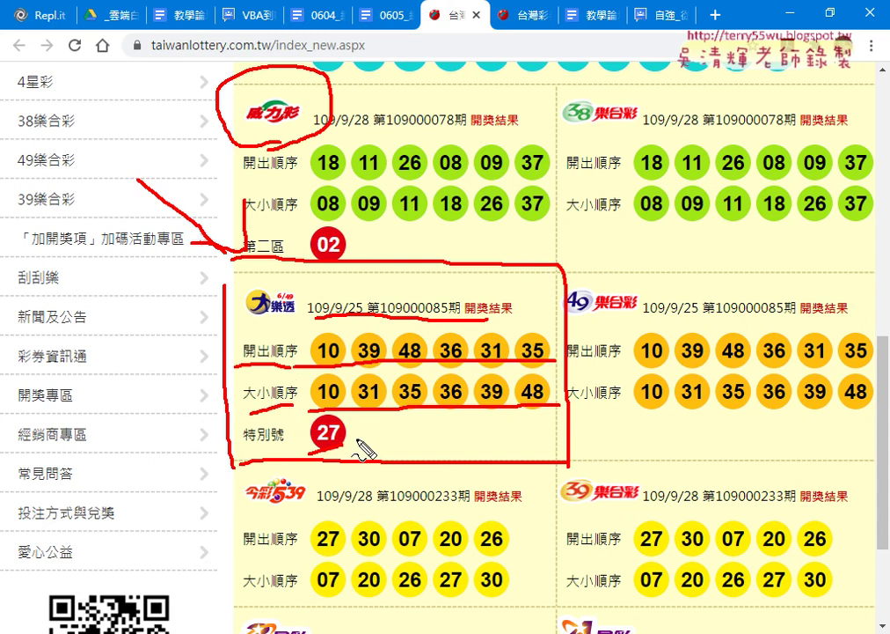
# Exit the screen pen, clearing all red annotations from the homepage.
pyautogui.press('Escape')
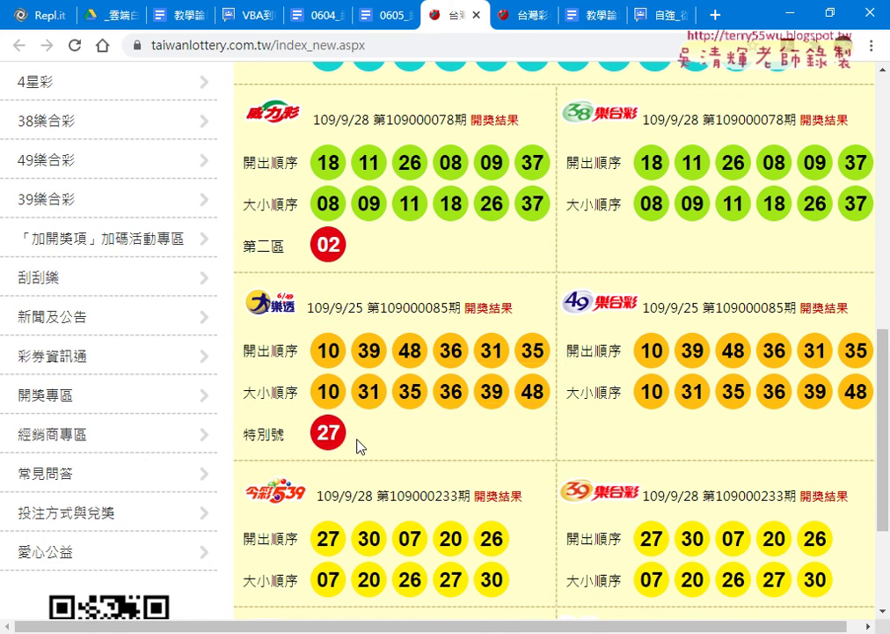
pyautogui.scroll(3, 235, 132)
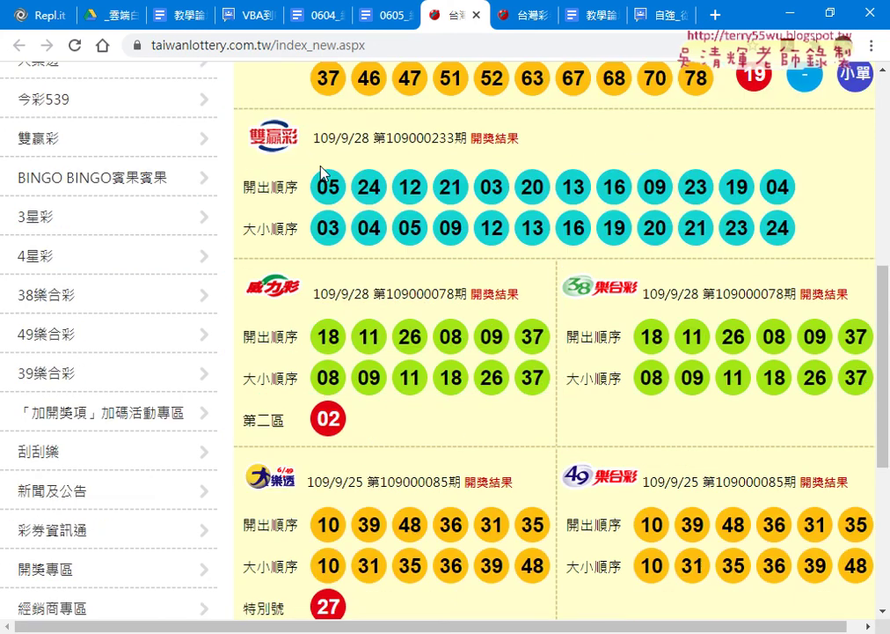
pyautogui.scroll(3, 321, 173)
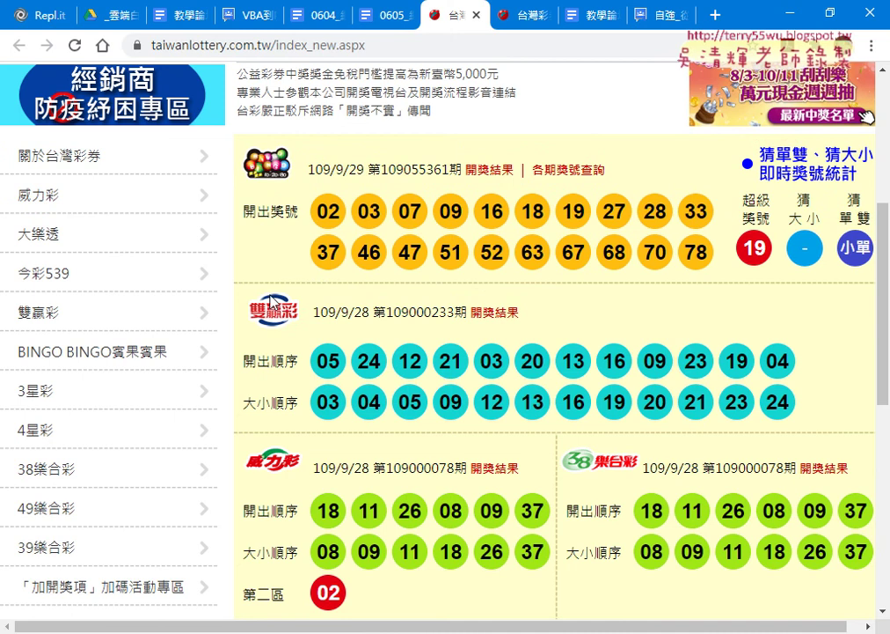
# Scroll down to the 3星彩 and 4星彩 results and the page footer.
pyautogui.scroll(-3, 271, 302)
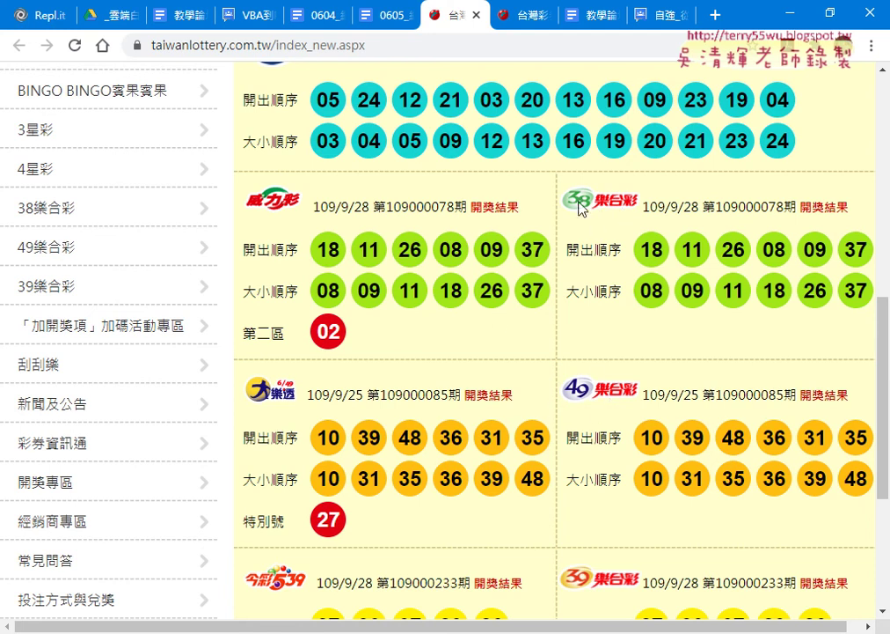
pyautogui.scroll(-3, 588, 408)
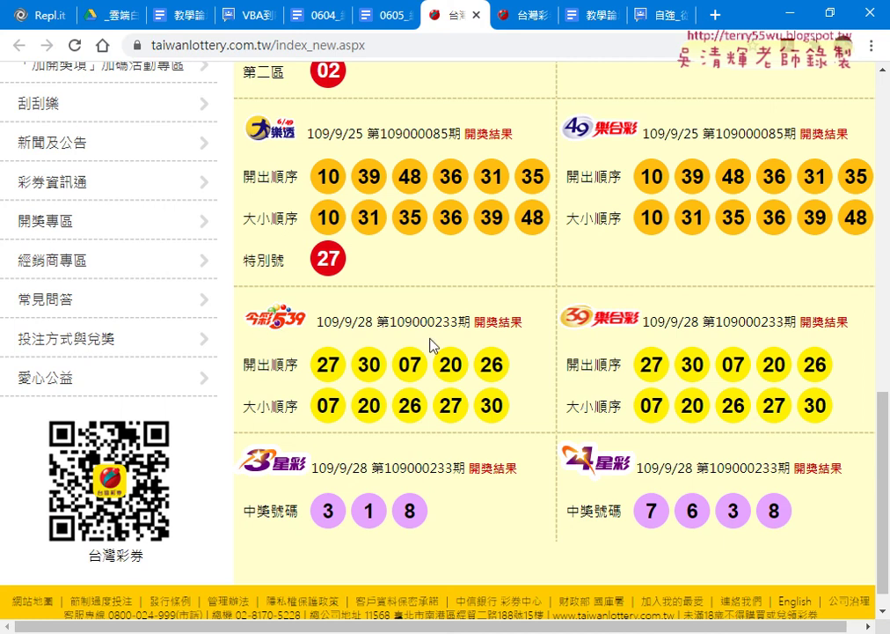
pyautogui.scroll(-1, 620, 341)
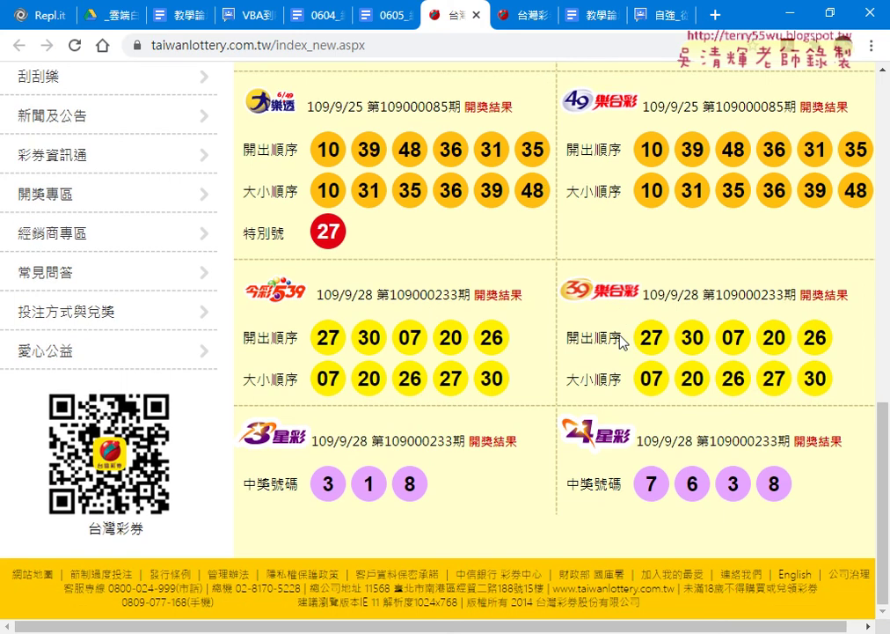